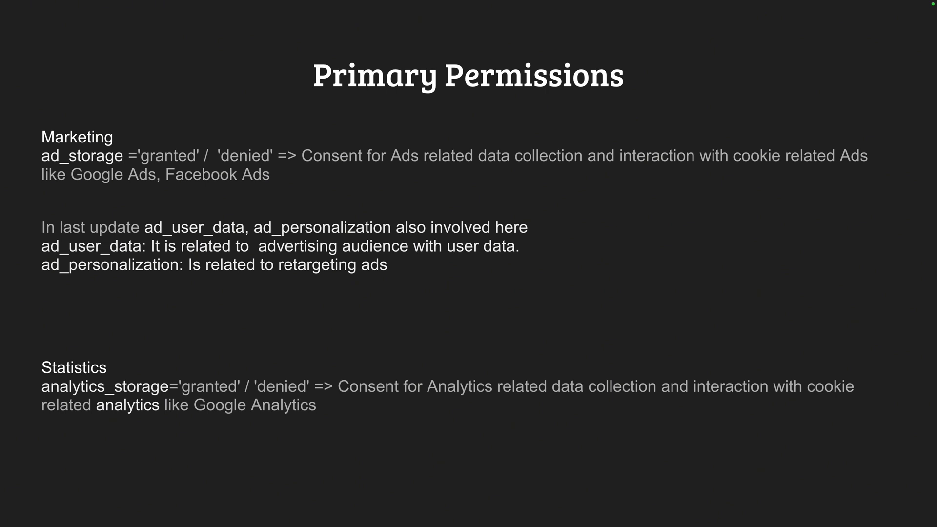
Leave the Primary Permissions slide for the Chrome desktop with the demo shop.
{"action": "key", "text": "ctrl+Left"}
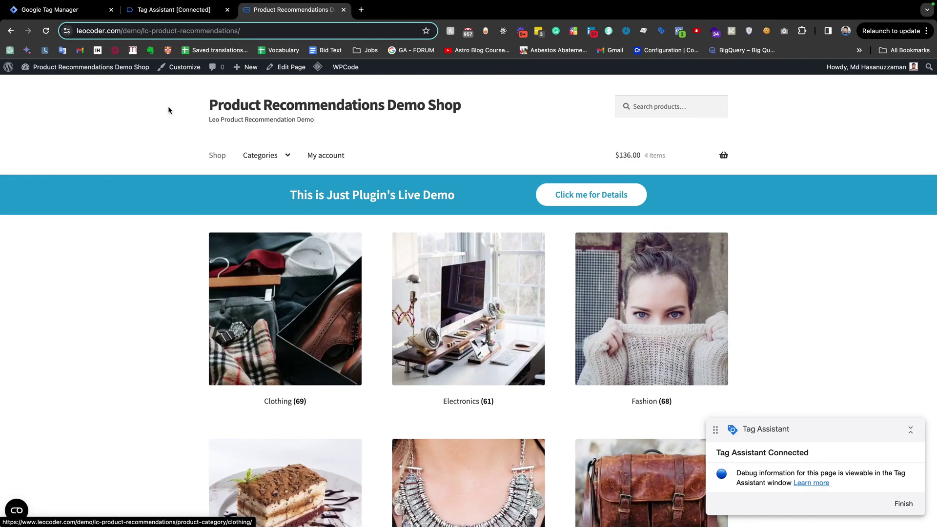
Check the container summary in the Tag Assistant debug session, then return to the shop.
{"action": "left_click", "coordinate": [157, 13]}
{"action": "left_click", "coordinate": [99, 155]}
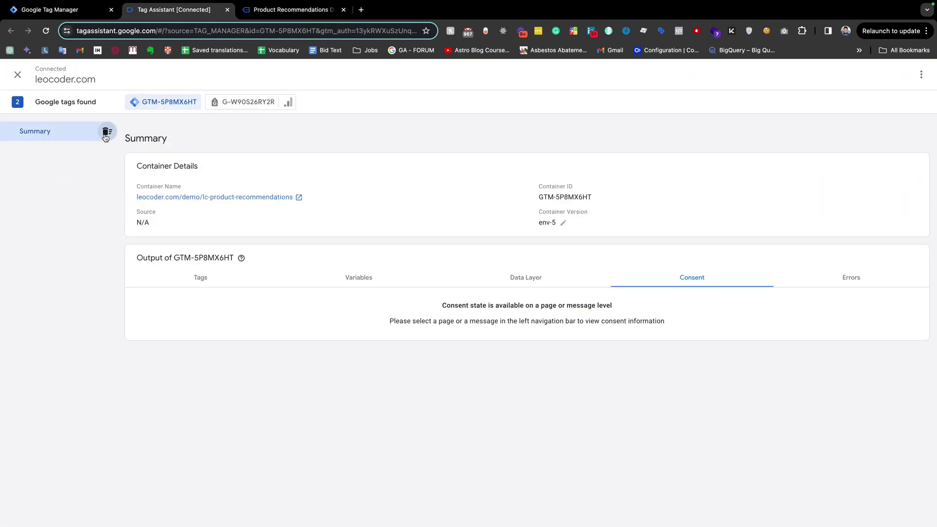
{"action": "left_click", "coordinate": [280, 13]}
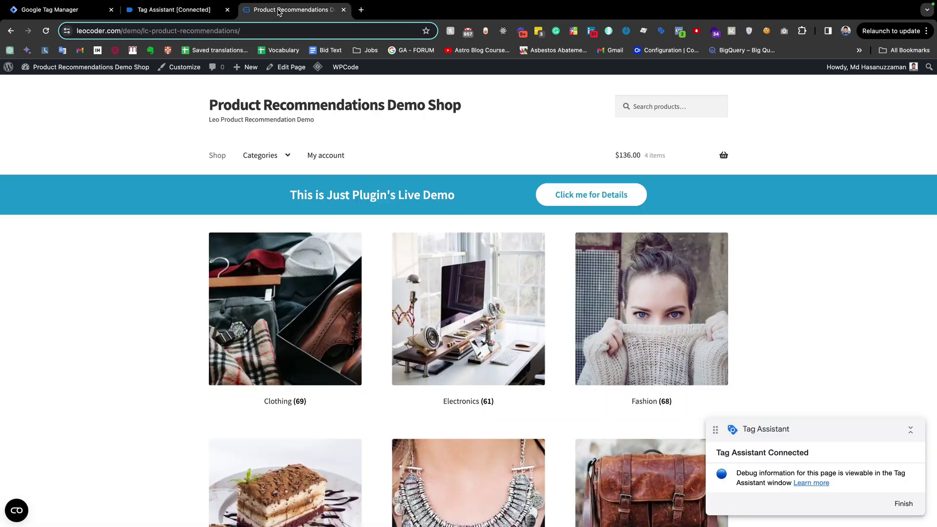
Delete the CookieConsent cookie in Cookie-Editor and reload the shop page.
{"action": "left_click", "coordinate": [767, 32]}
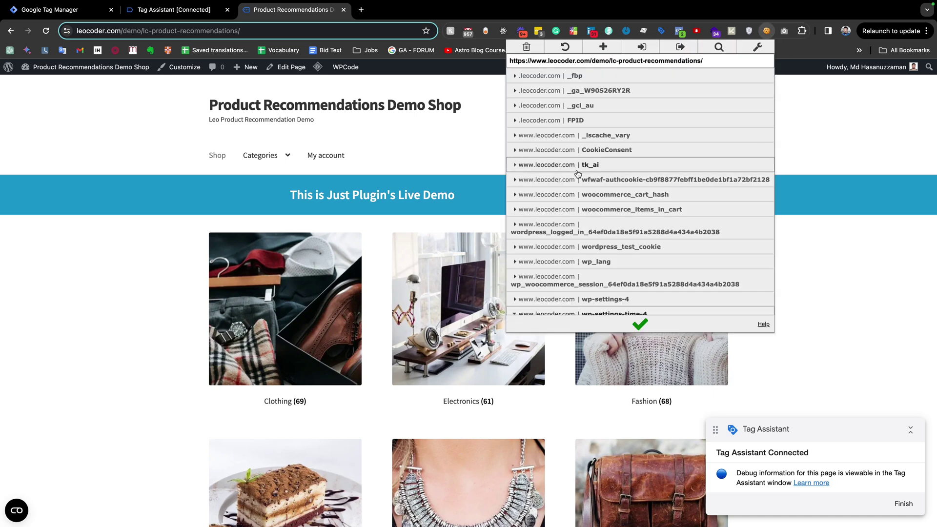
{"action": "left_click", "coordinate": [607, 151]}
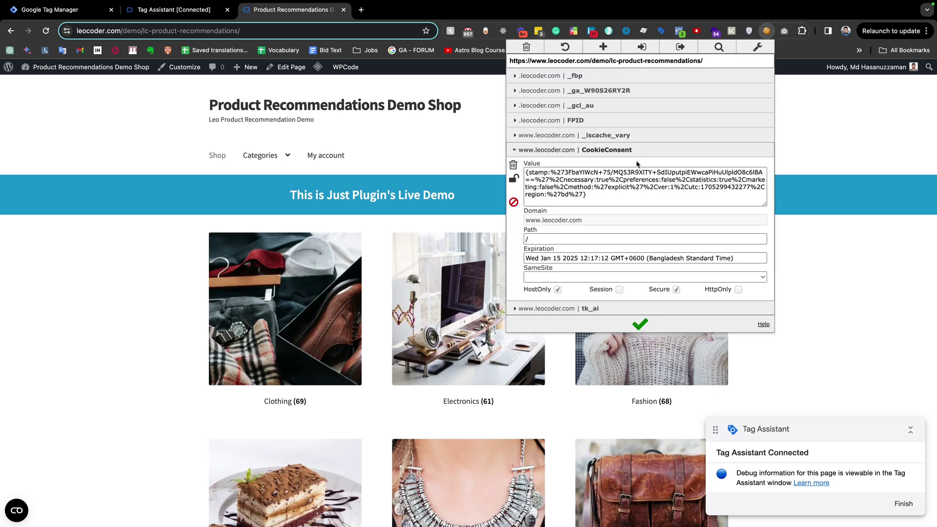
{"action": "left_click", "coordinate": [513, 165]}
{"action": "left_click", "coordinate": [439, 155]}
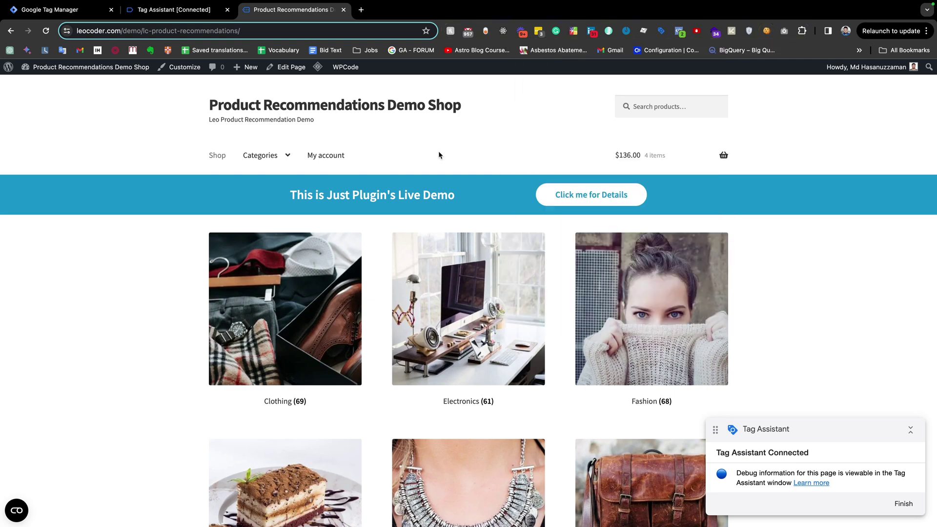
{"action": "key", "text": "super+r"}
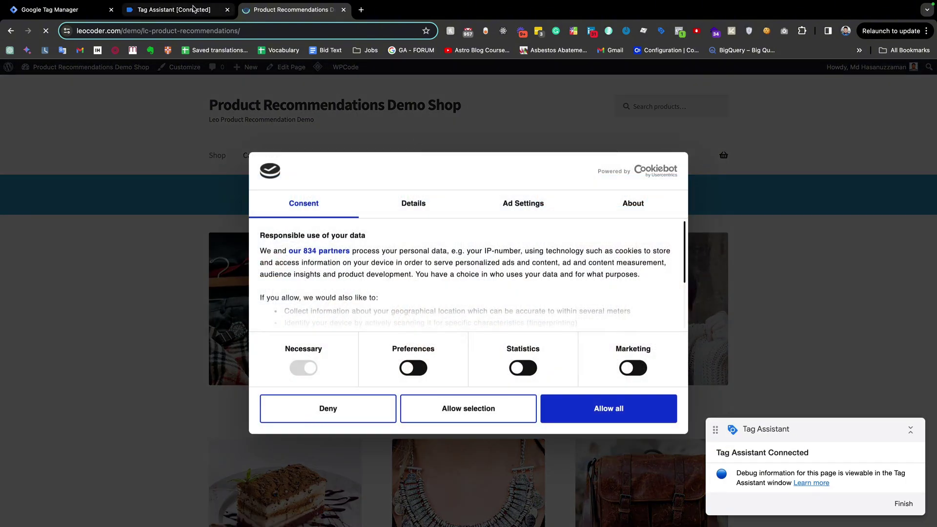
{"action": "left_click", "coordinate": [173, 9]}
{"action": "left_click", "coordinate": [44, 176]}
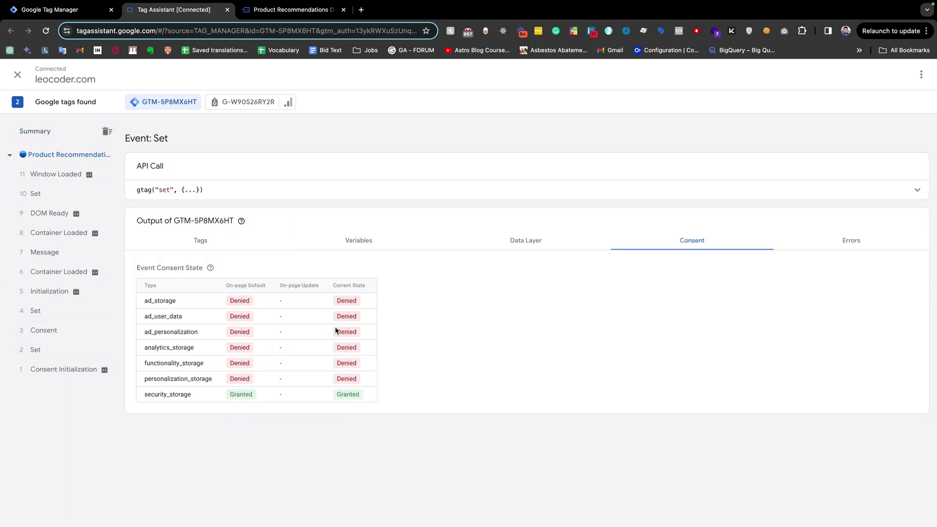
{"action": "left_click", "coordinate": [62, 336]}
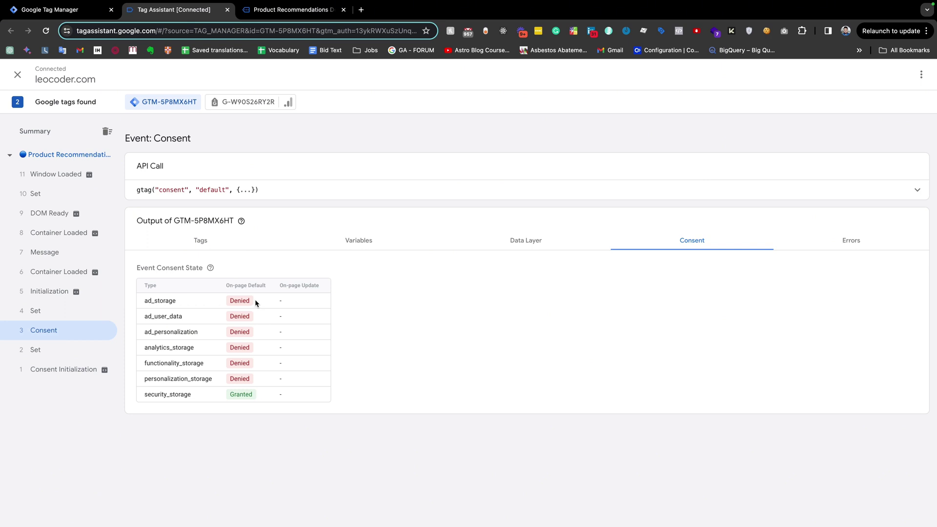
{"action": "left_click", "coordinate": [59, 174]}
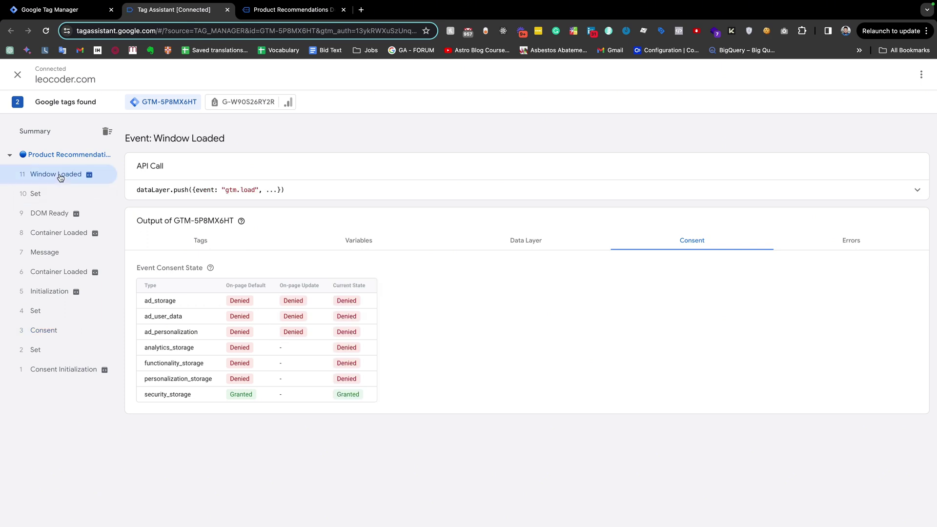
{"action": "left_click", "coordinate": [289, 9]}
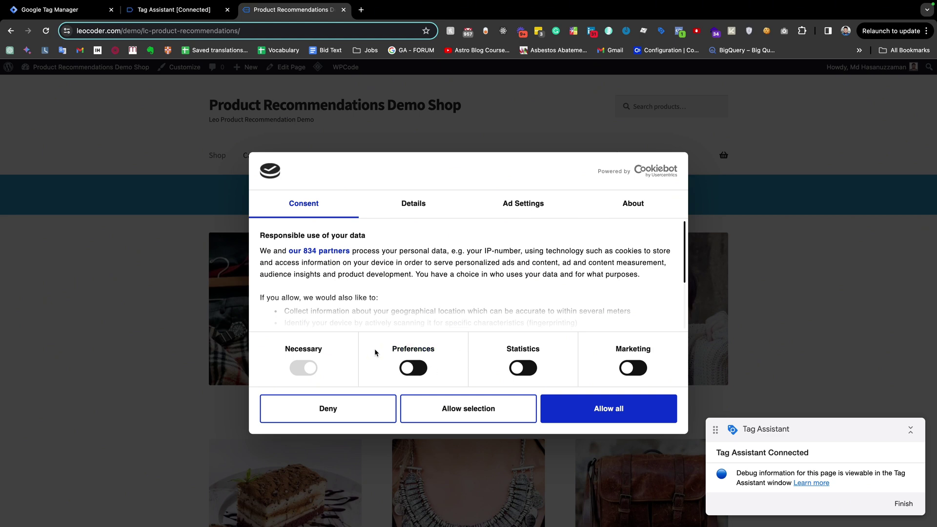
Allow only the Preferences and Statistics cookie categories in the Cookiebot dialog.
{"action": "left_click", "coordinate": [412, 367]}
{"action": "left_click", "coordinate": [505, 372]}
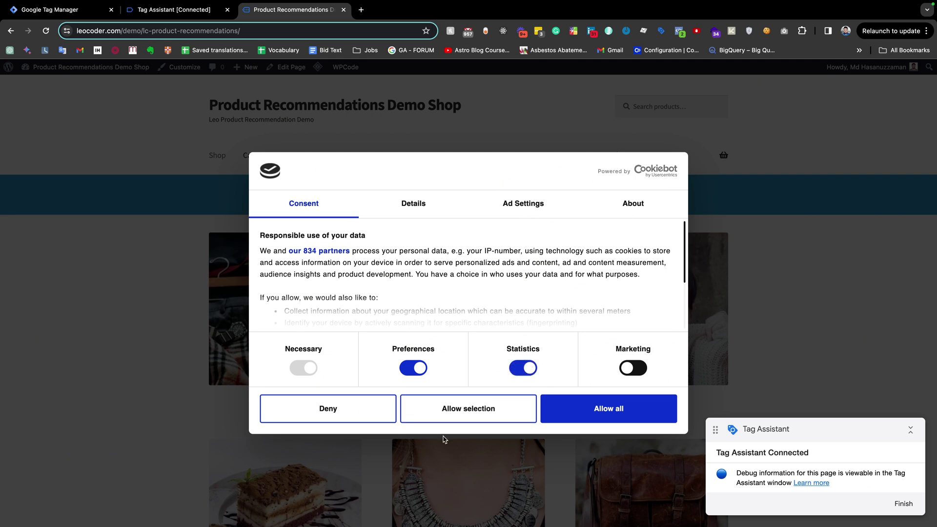
{"action": "left_click", "coordinate": [456, 413]}
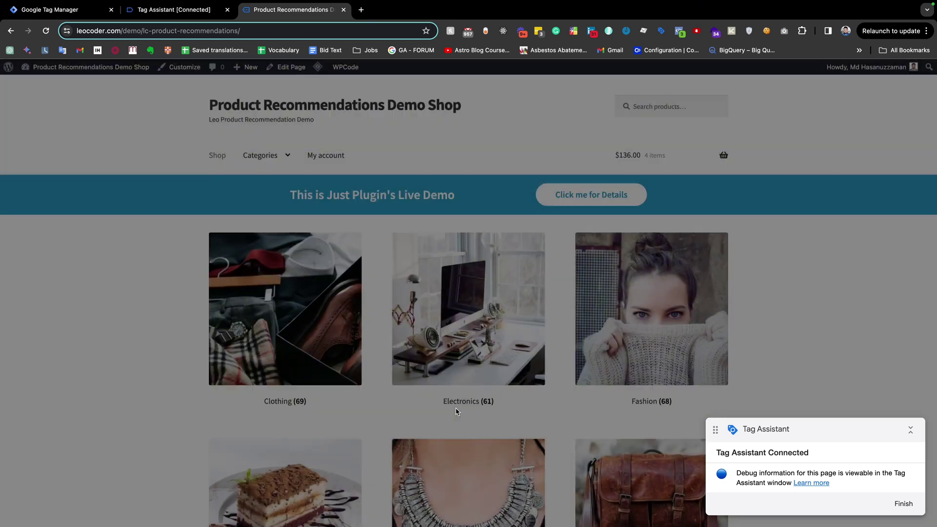
In Tag Assistant, confirm the consent update grants analytics_storage while the three ad types stay denied.
{"action": "key", "text": "ctrl+shift+Tab"}
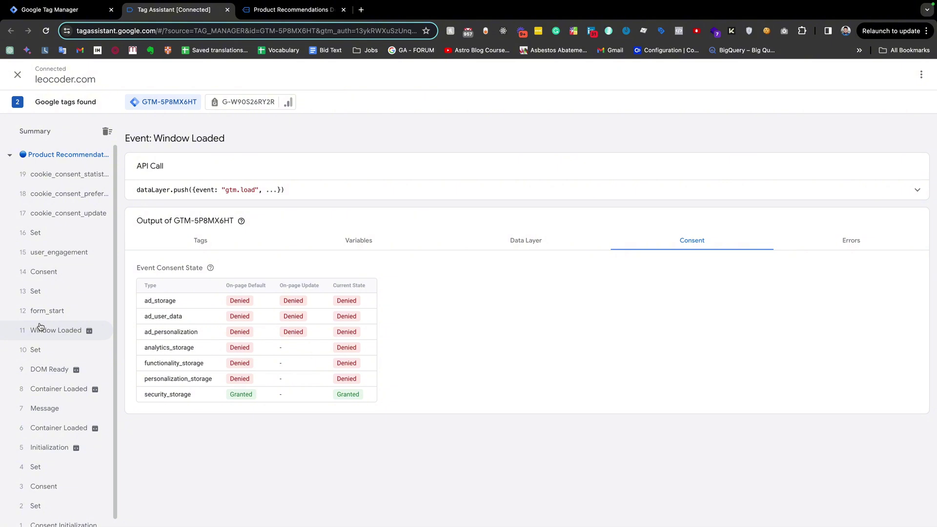
{"action": "left_click", "coordinate": [56, 182]}
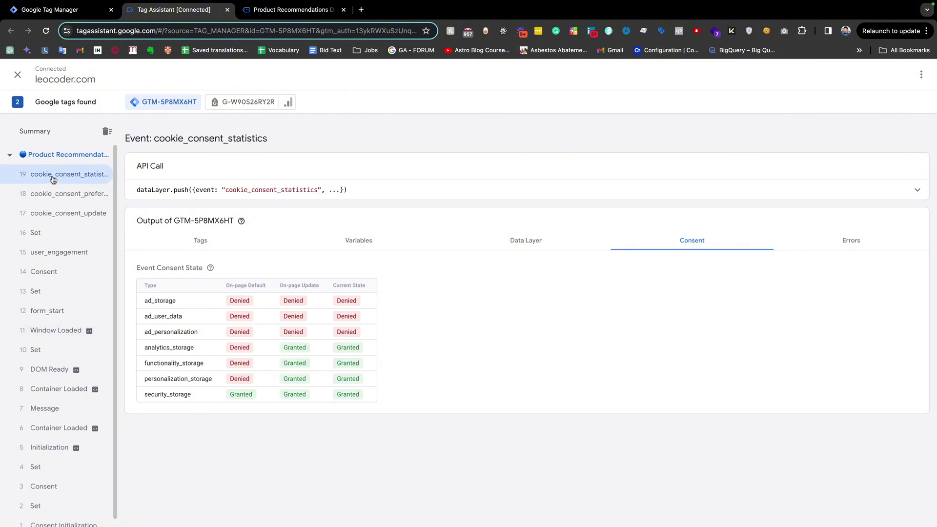
{"action": "left_click", "coordinate": [41, 277]}
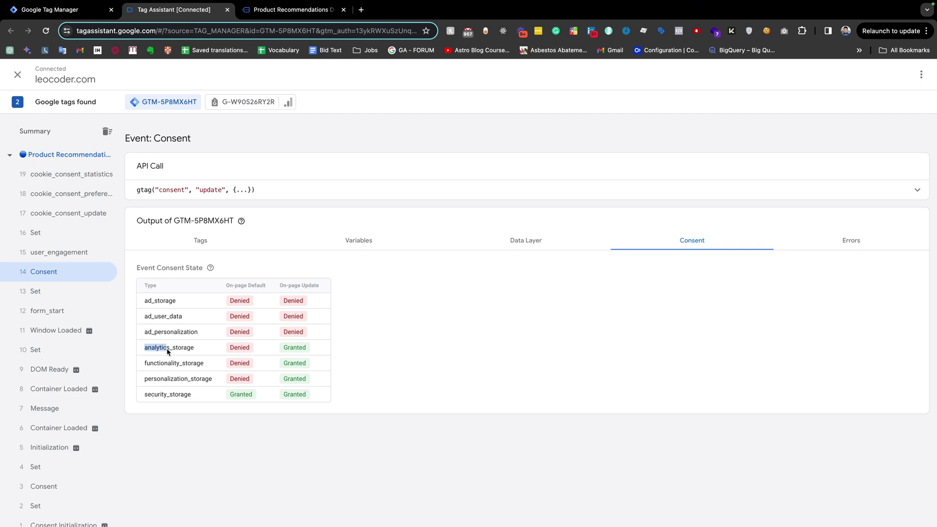
{"action": "double_click", "coordinate": [308, 349]}
{"action": "left_click_drag", "start_coordinate": [145, 301], "coordinate": [197, 335]}
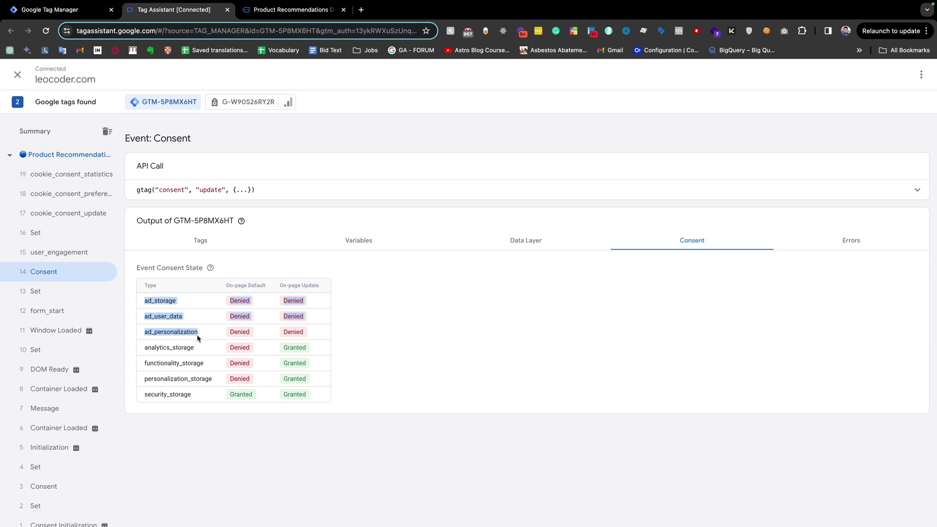
{"action": "left_click", "coordinate": [291, 10]}
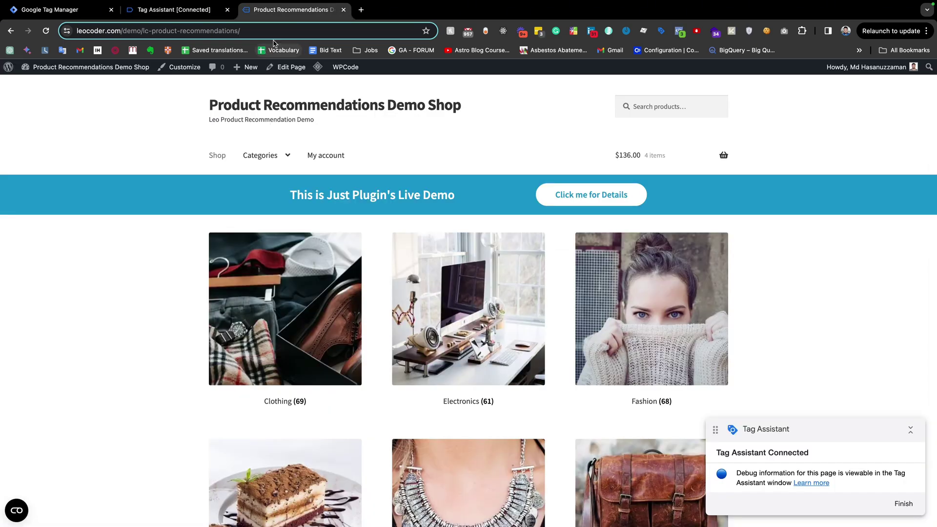
Delete the CookieConsent cookie with Cookie-Editor and reload the shop page.
{"action": "left_click", "coordinate": [767, 30]}
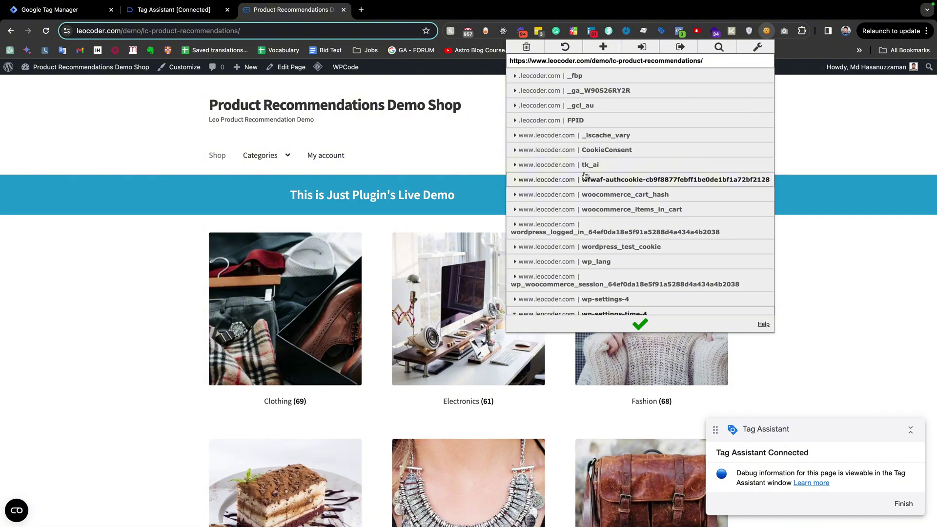
{"action": "left_click", "coordinate": [581, 150]}
{"action": "left_click", "coordinate": [514, 173]}
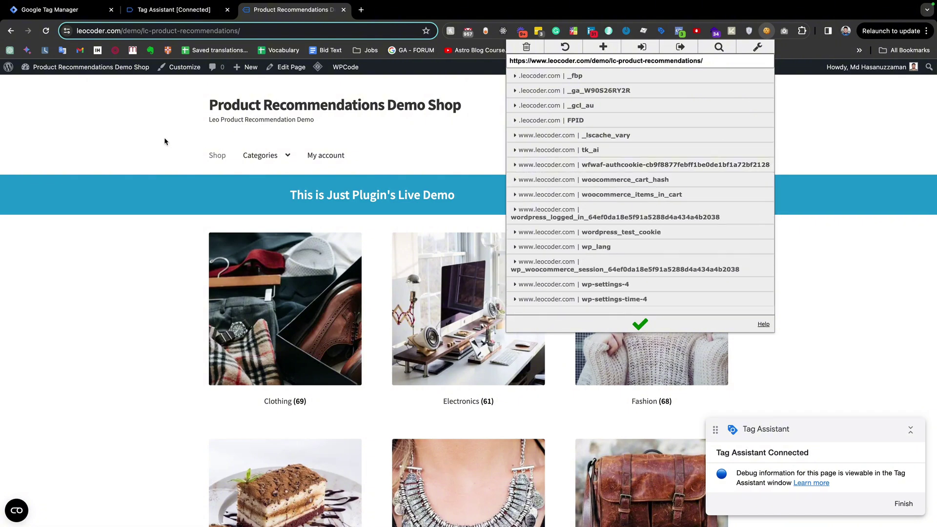
{"action": "left_click", "coordinate": [46, 31]}
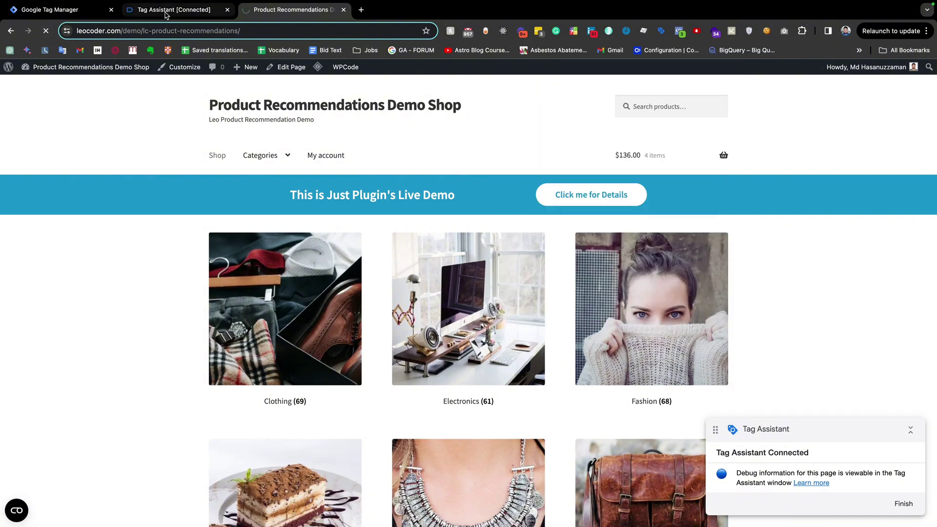
Clear Tag Assistant's previously recorded events and go back to the reloading shop.
{"action": "left_click", "coordinate": [168, 10]}
{"action": "left_click", "coordinate": [107, 131]}
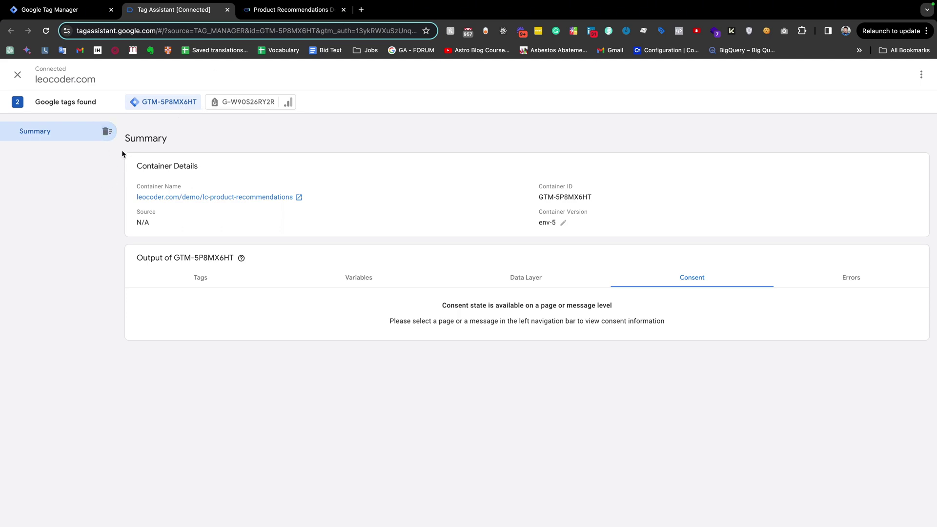
{"action": "left_click", "coordinate": [295, 12]}
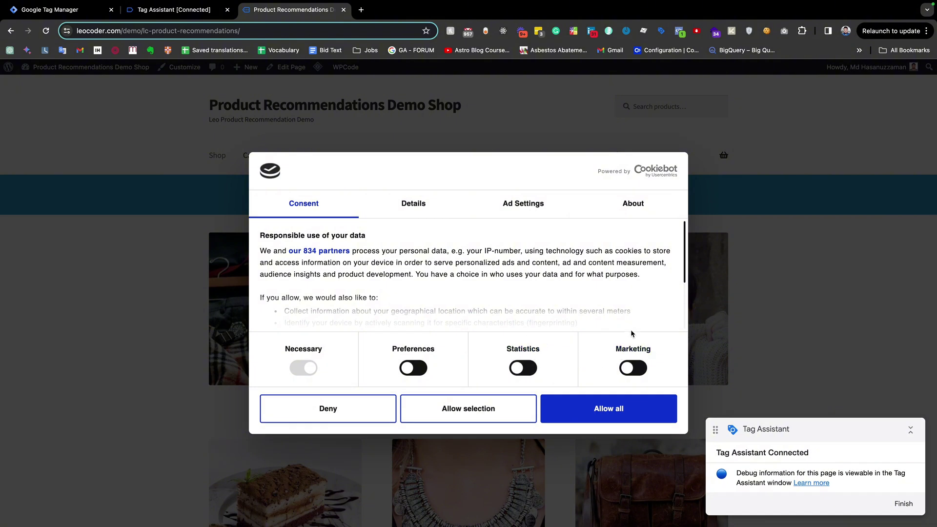
Allow only Marketing cookies and open the cookie_consent_marketing event in Tag Assistant.
{"action": "left_click", "coordinate": [637, 370]}
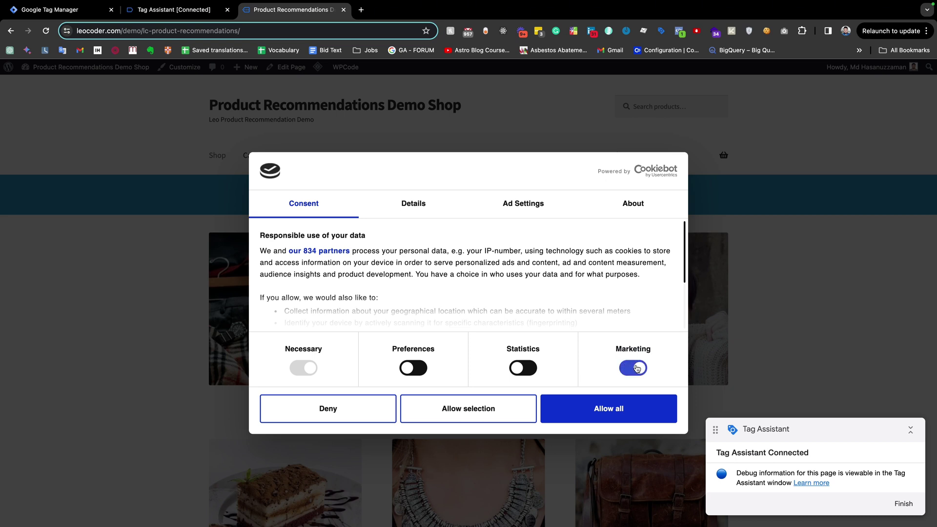
{"action": "left_click", "coordinate": [446, 415]}
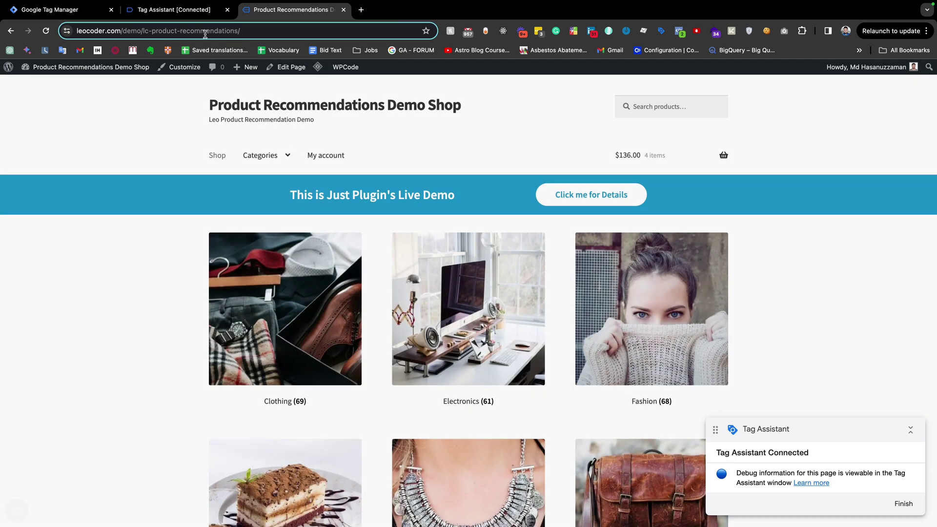
{"action": "left_click", "coordinate": [174, 9]}
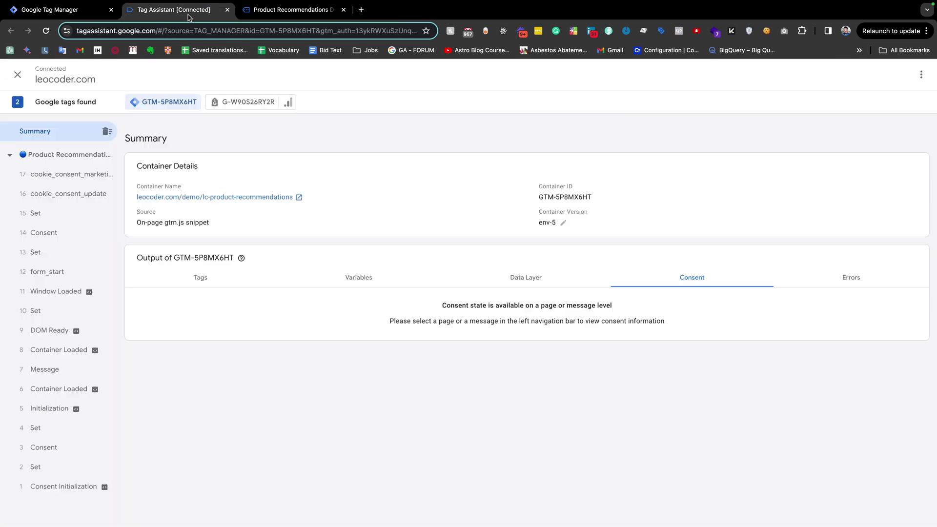
{"action": "left_click", "coordinate": [68, 177]}
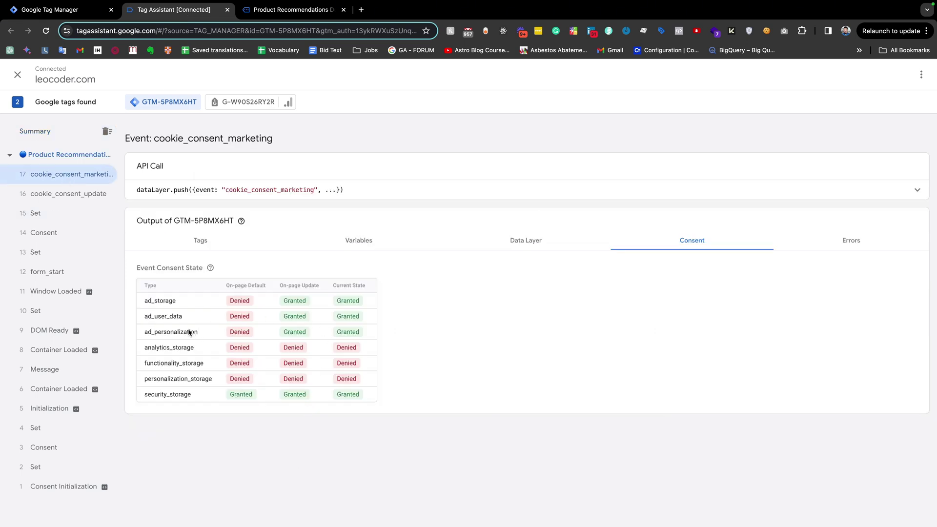
Highlight ad_storage and ad_personalization as Granted and analytics_storage as still Denied.
{"action": "left_click_drag", "start_coordinate": [143, 301], "coordinate": [156, 317]}
{"action": "double_click", "coordinate": [356, 302]}
{"action": "left_click_drag", "start_coordinate": [142, 332], "coordinate": [196, 333]}
{"action": "left_click_drag", "start_coordinate": [142, 348], "coordinate": [171, 349]}
{"action": "left_click_drag", "start_coordinate": [362, 348], "coordinate": [289, 350]}
{"action": "left_click", "coordinate": [309, 9]}
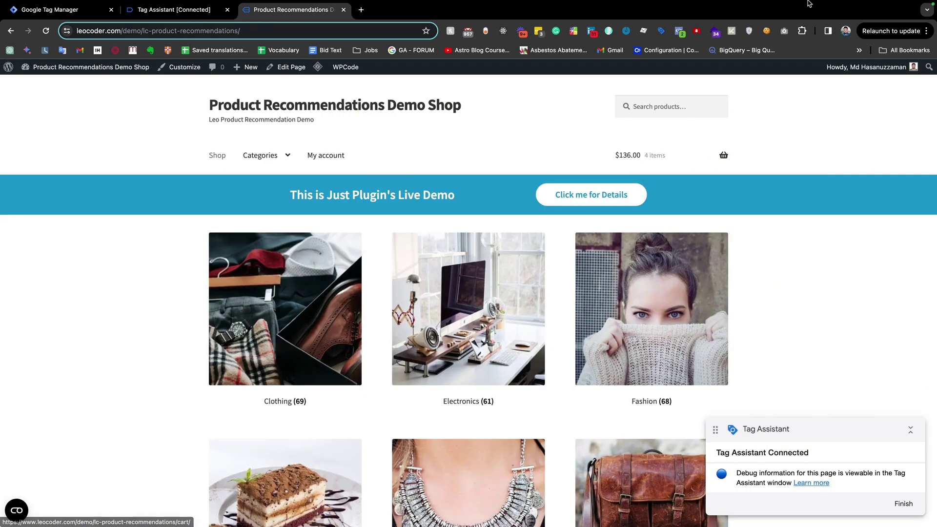
Delete the CookieConsent cookie, reload the shop, and clear Tag Assistant's recorded events.
{"action": "left_click", "coordinate": [767, 30]}
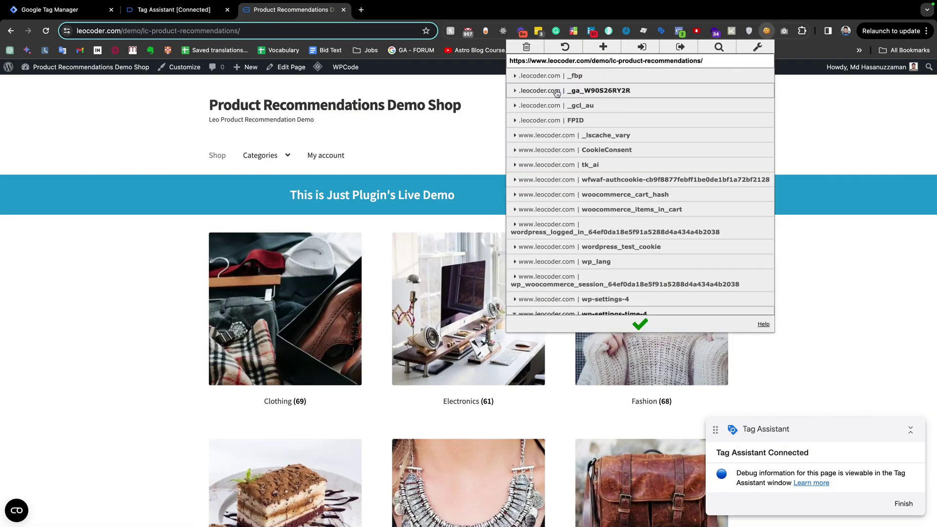
{"action": "left_click", "coordinate": [537, 150]}
{"action": "left_click", "coordinate": [516, 167]}
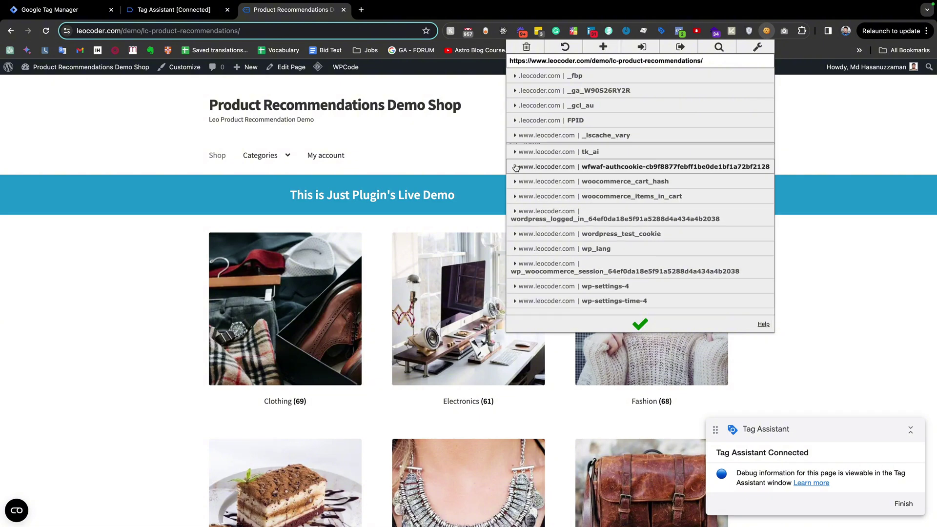
{"action": "left_click", "coordinate": [46, 31]}
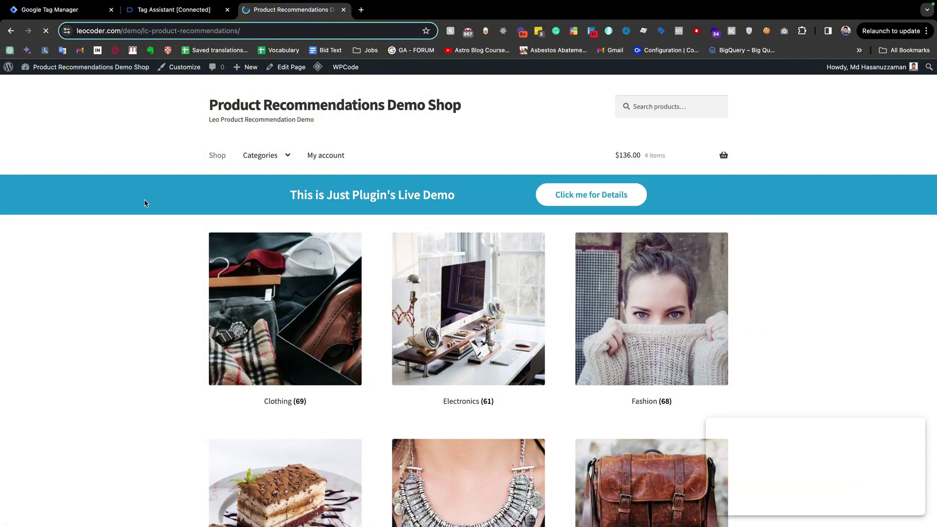
{"action": "left_click", "coordinate": [193, 11]}
{"action": "left_click", "coordinate": [34, 131]}
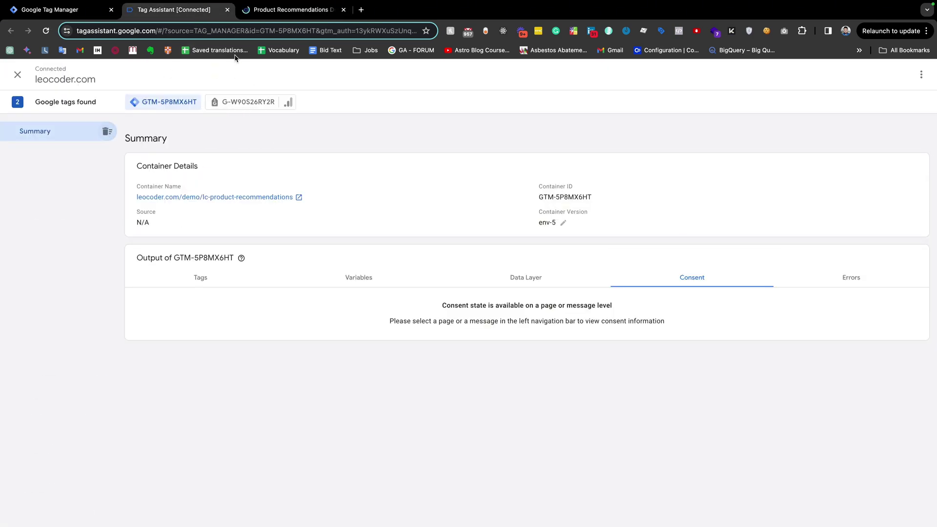
{"action": "left_click", "coordinate": [288, 9]}
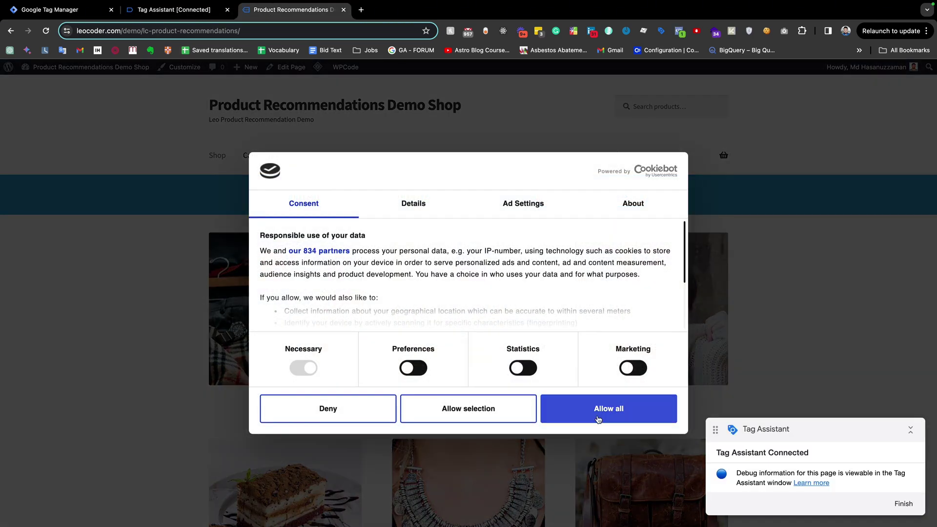
Accept all cookie categories and open cookie_consent_marketing's consent table in Tag Assistant.
{"action": "left_click", "coordinate": [599, 420]}
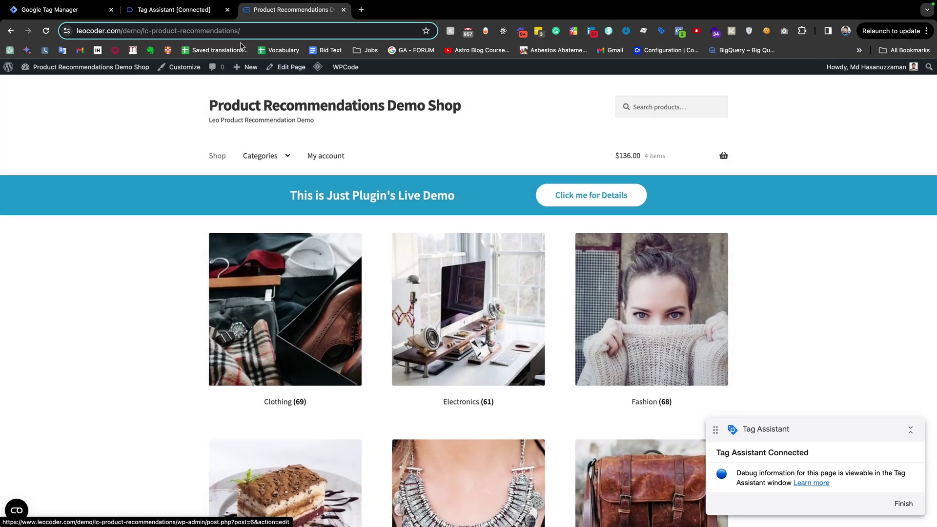
{"action": "left_click", "coordinate": [198, 11]}
{"action": "left_click", "coordinate": [68, 174]}
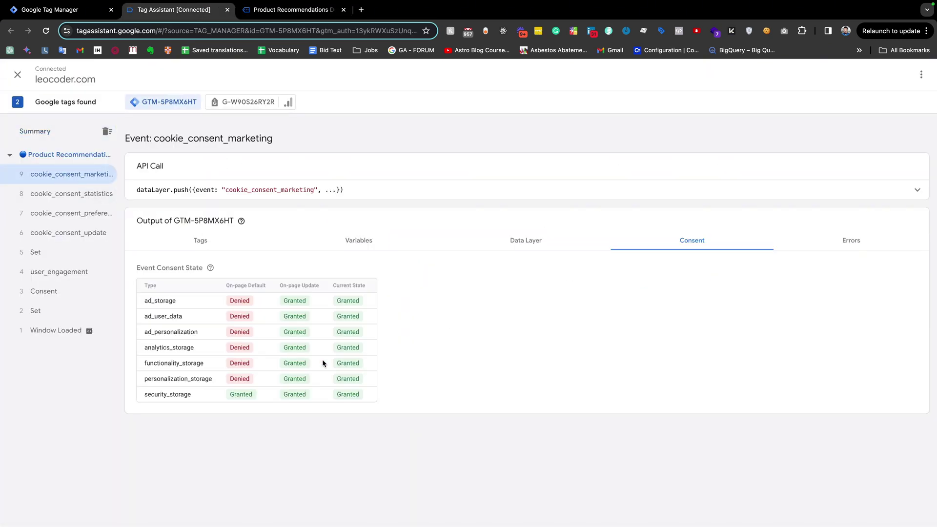